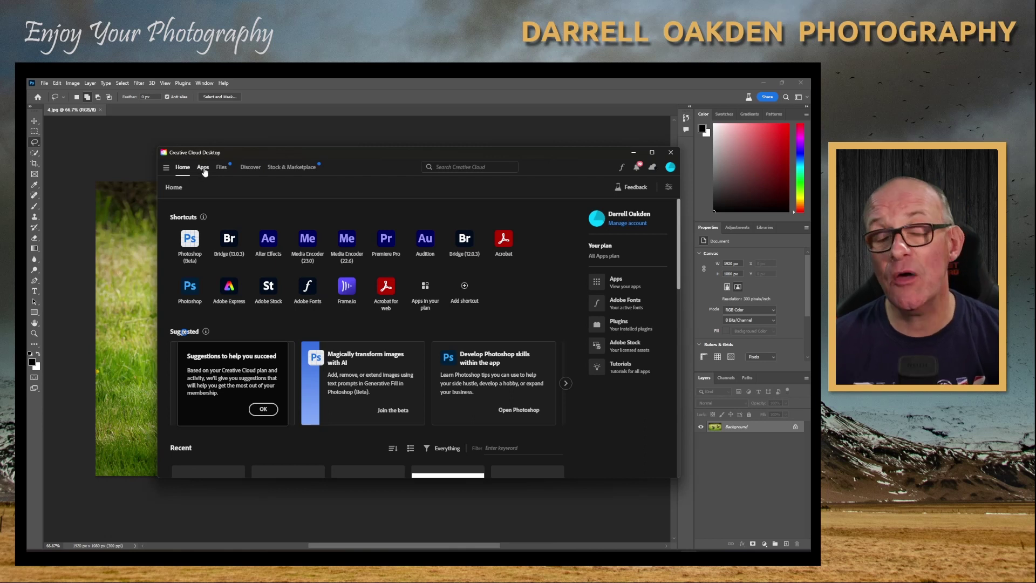
Check the beta apps list in Creative Cloud Desktop for Photoshop (Beta), and close the Creative Cloud window.
{"action": "left_click", "coordinate": [203, 169]}
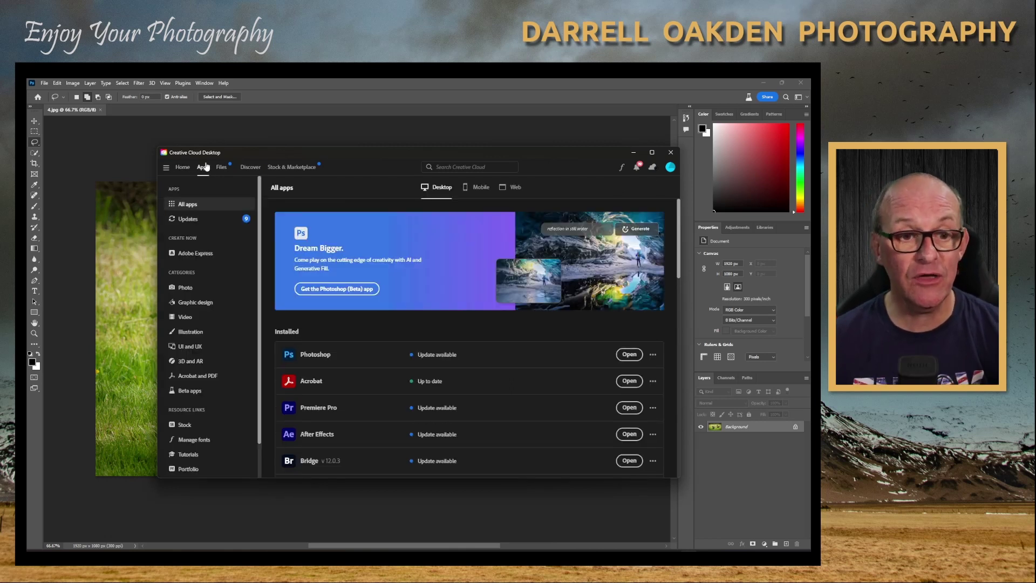
{"action": "left_click", "coordinate": [195, 392]}
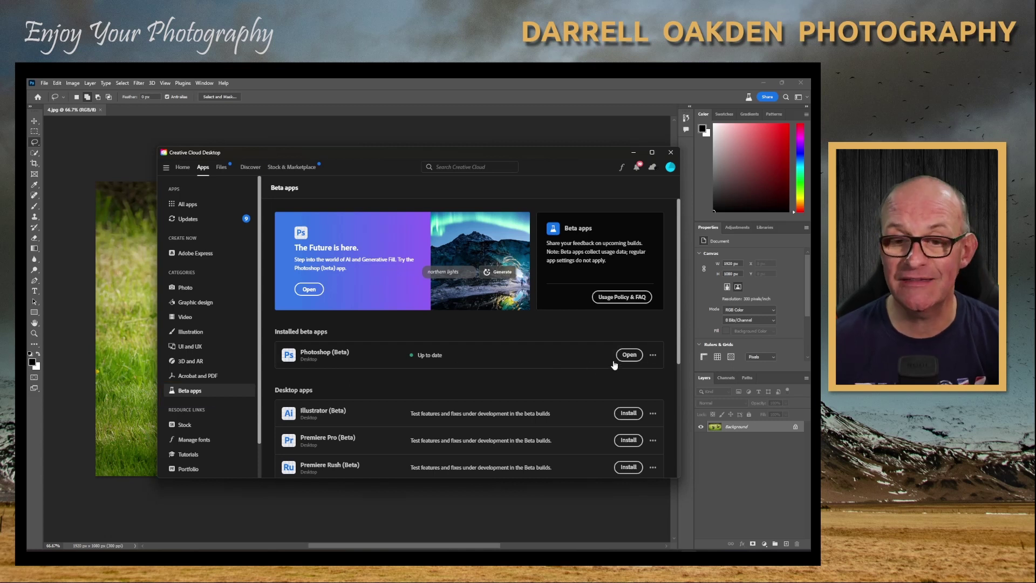
{"action": "left_click", "coordinate": [671, 153]}
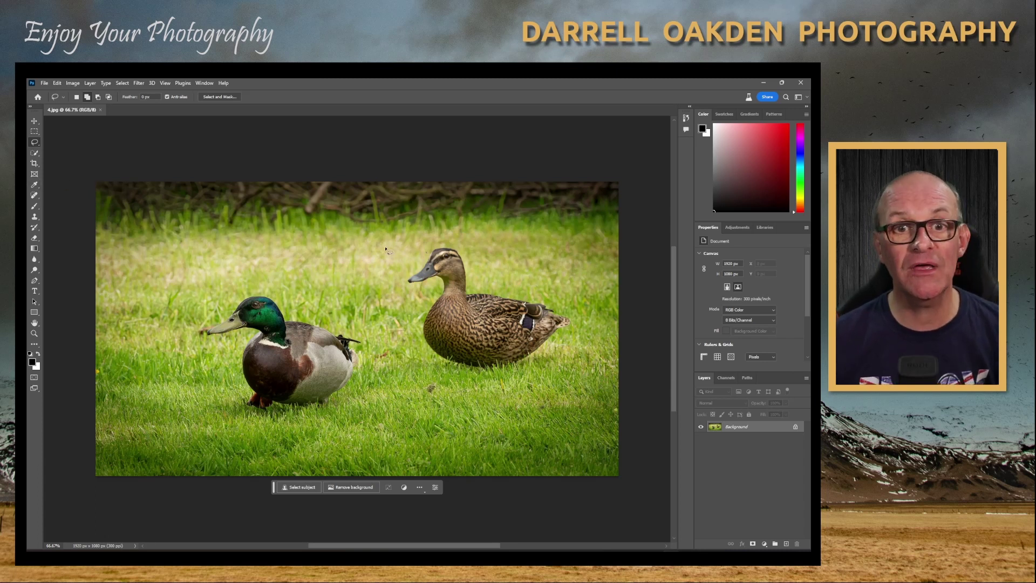
Lasso loosely around the brown duck, remove it with Generative Fill using an empty prompt, and choose the third variation.
{"action": "mouse_move", "coordinate": [397, 243]}
{"action": "left_mouse_down"}
{"action": "mouse_move", "coordinate": [471, 236]}
{"action": "mouse_move", "coordinate": [508, 248]}
{"action": "mouse_move", "coordinate": [568, 298]}
{"action": "mouse_move", "coordinate": [577, 355]}
{"action": "mouse_move", "coordinate": [538, 381]}
{"action": "mouse_move", "coordinate": [424, 382]}
{"action": "mouse_move", "coordinate": [388, 355]}
{"action": "mouse_move", "coordinate": [373, 299]}
{"action": "mouse_move", "coordinate": [377, 262]}
{"action": "mouse_move", "coordinate": [398, 244]}
{"action": "left_mouse_up"}
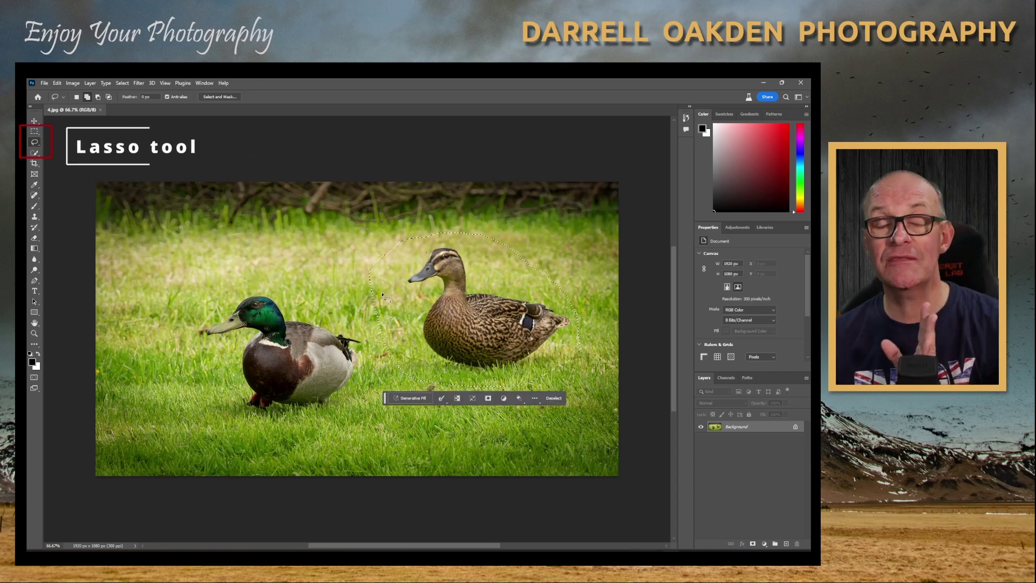
{"action": "left_click", "coordinate": [410, 400]}
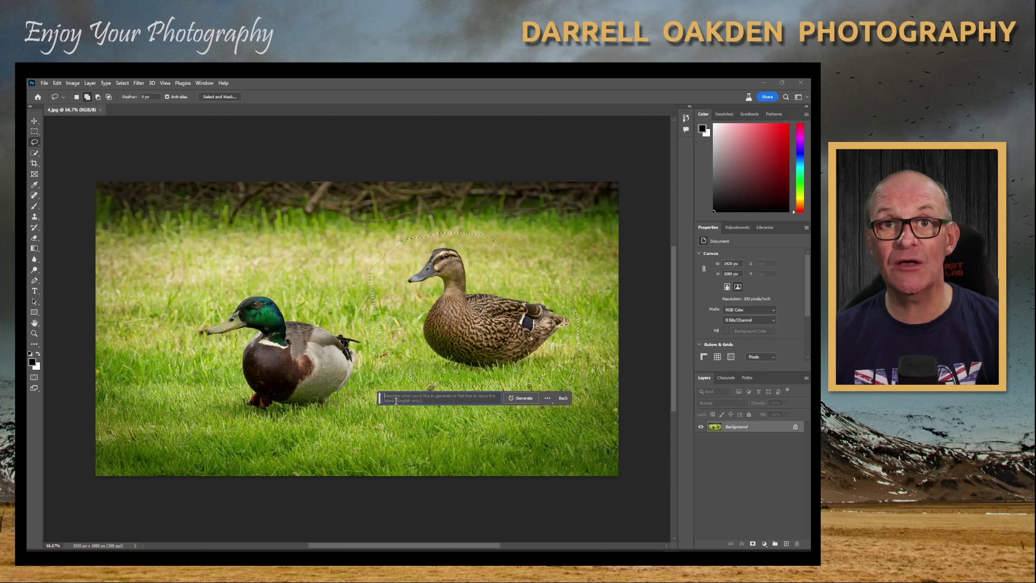
{"action": "left_click", "coordinate": [521, 399]}
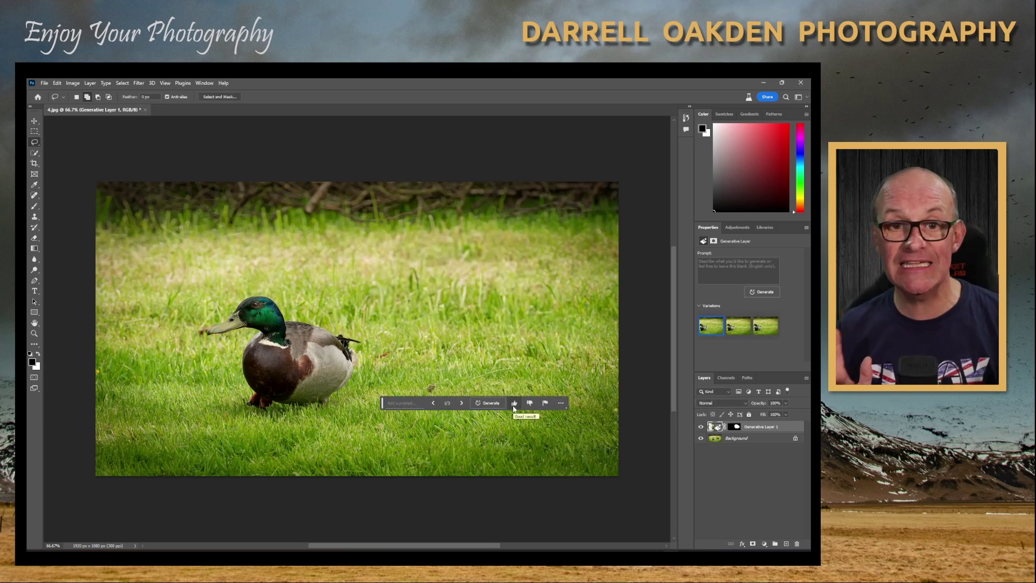
{"action": "left_click", "coordinate": [741, 330]}
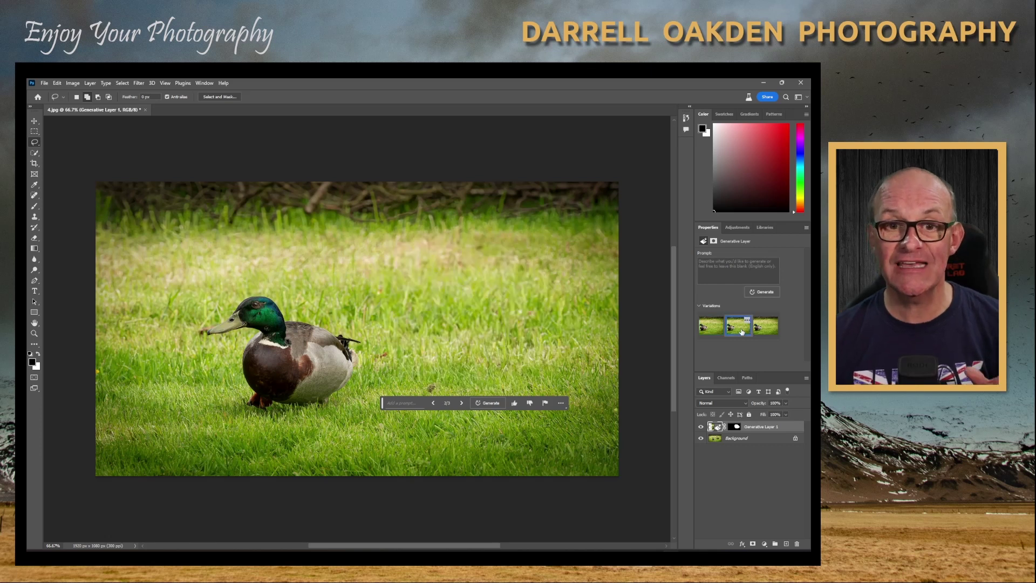
{"action": "left_click", "coordinate": [767, 330]}
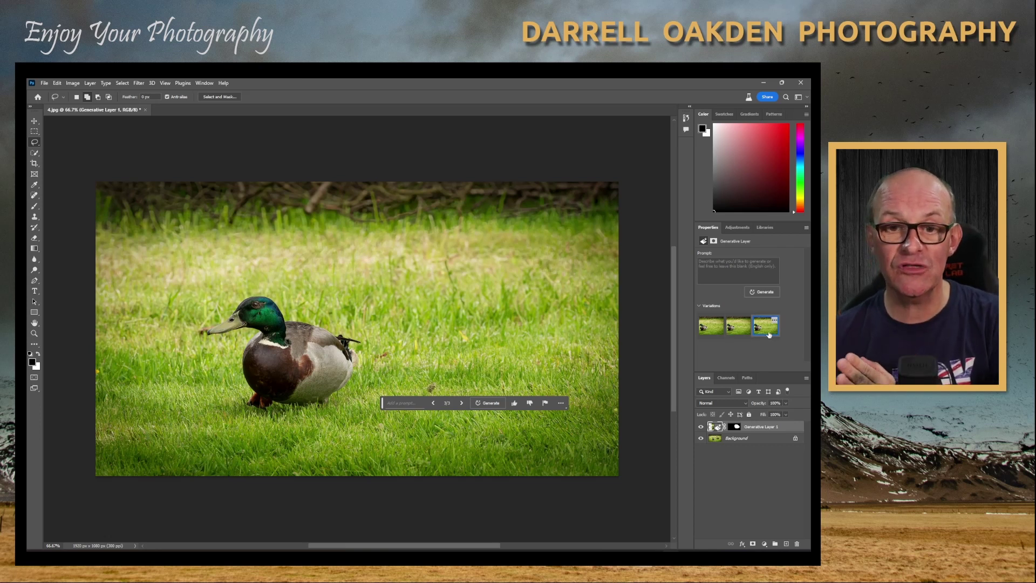
{"action": "scroll", "coordinate": [454, 298], "scroll_direction": "up", "scroll_amount": 3}
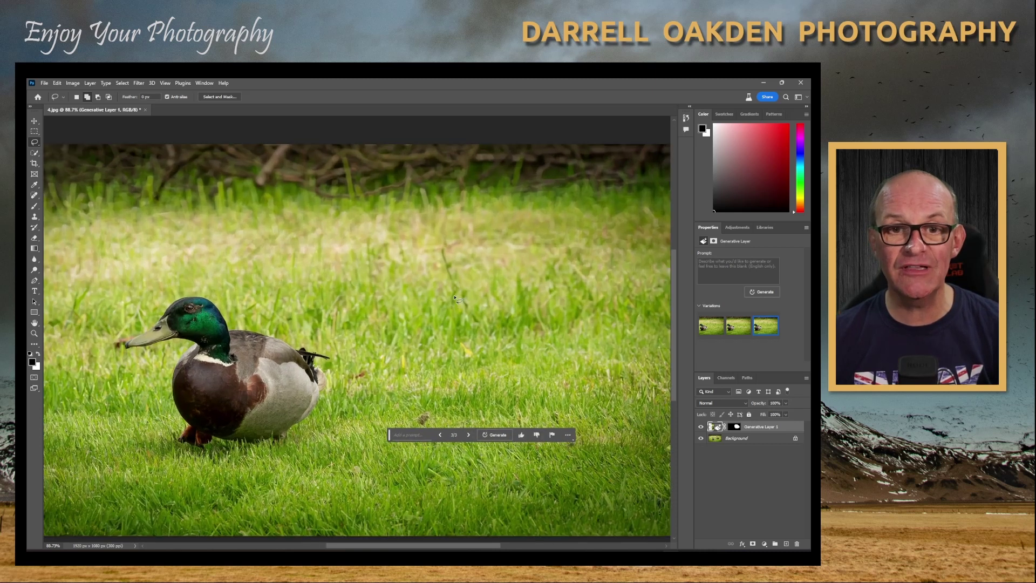
{"action": "scroll", "coordinate": [454, 298], "scroll_direction": "up", "scroll_amount": 2}
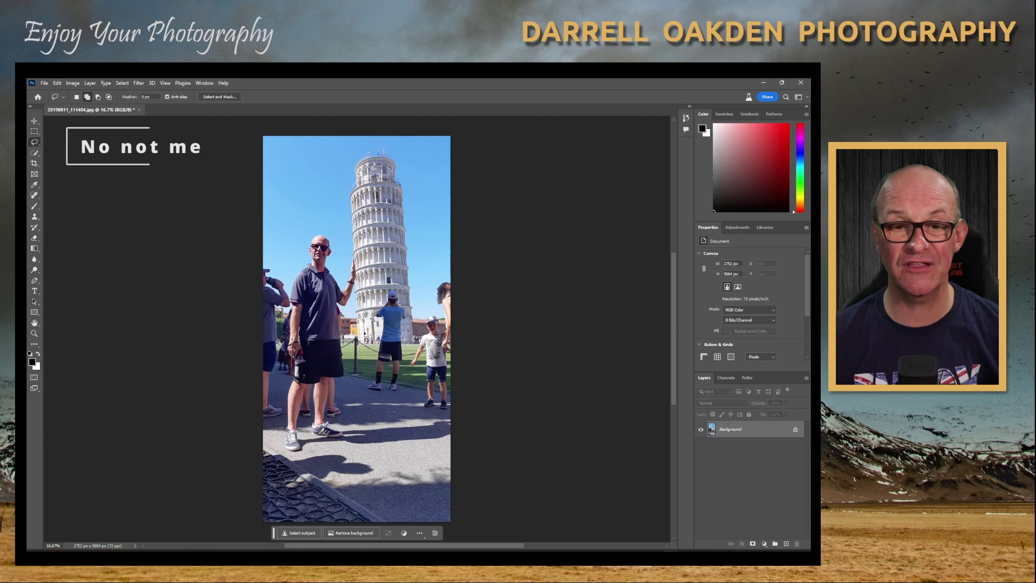
Lasso the man in the blue shirt before the tower, remove him with an empty-prompt Generative Fill, and choose the third variation.
{"action": "mouse_move", "coordinate": [403, 291]}
{"action": "left_mouse_down"}
{"action": "mouse_move", "coordinate": [403, 397]}
{"action": "mouse_move", "coordinate": [363, 398]}
{"action": "mouse_move", "coordinate": [364, 330]}
{"action": "left_mouse_up"}
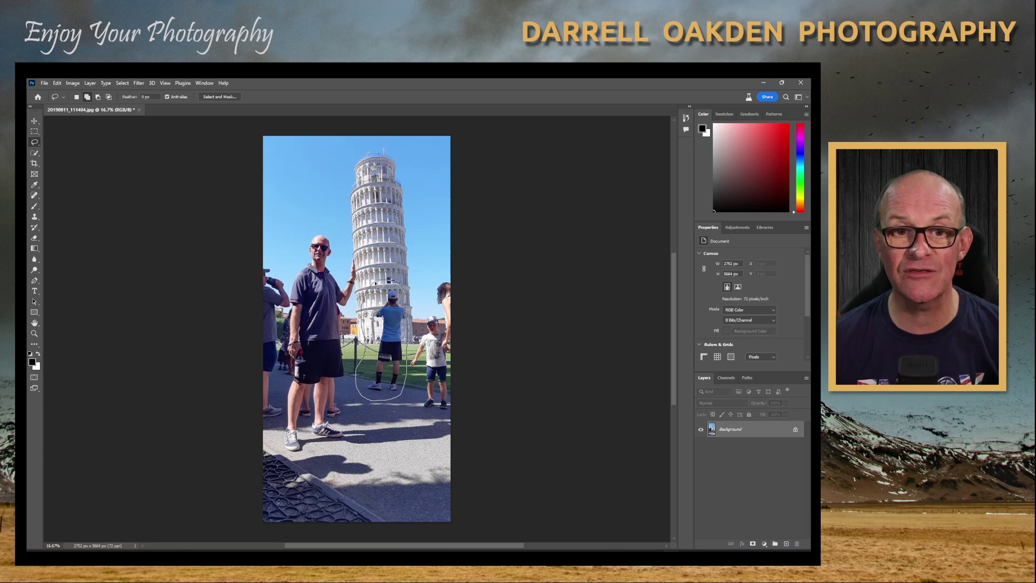
{"action": "left_click_drag", "start_coordinate": [379, 282], "coordinate": [381, 284]}
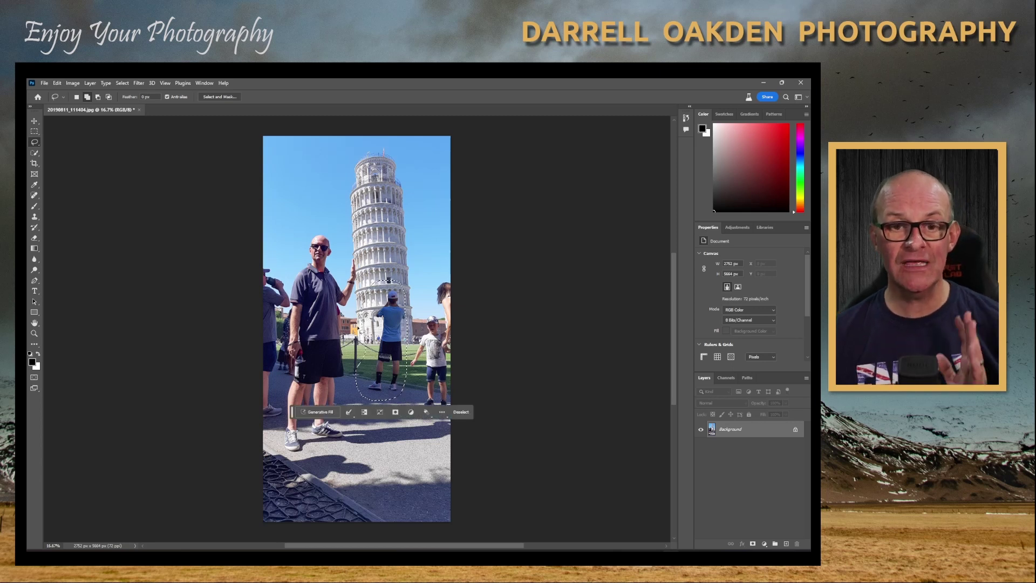
{"action": "left_click", "coordinate": [318, 412]}
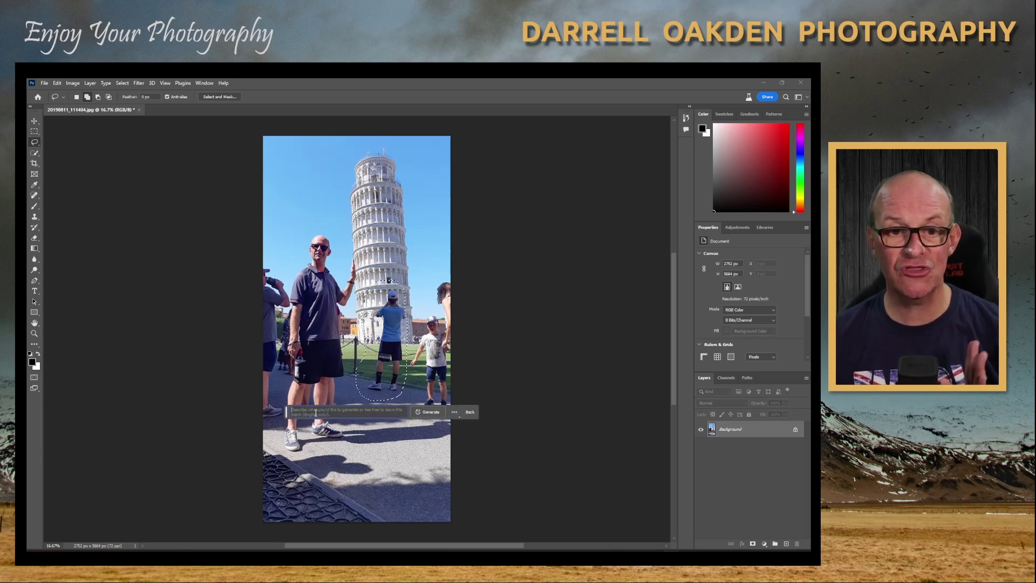
{"action": "left_click", "coordinate": [429, 412]}
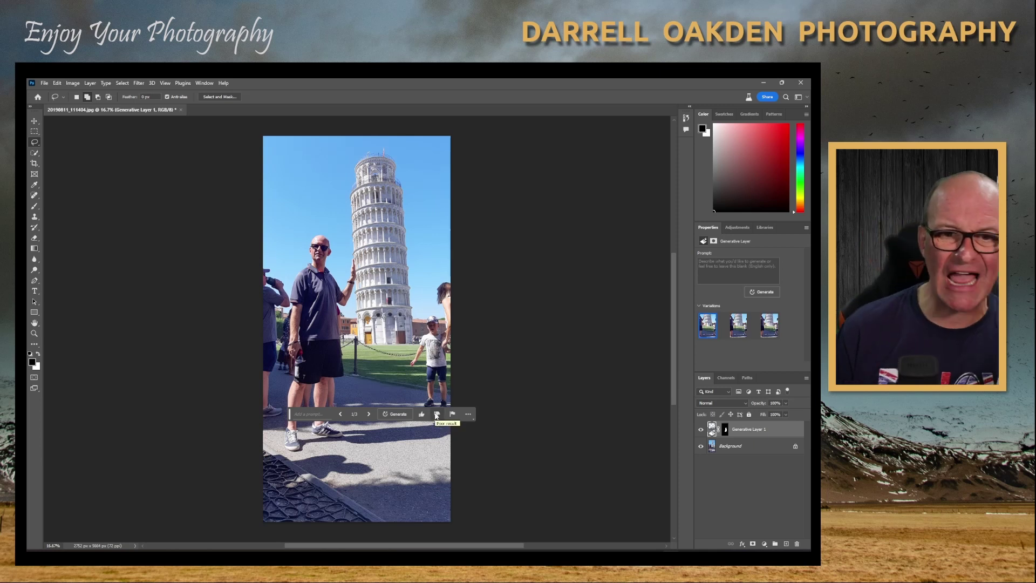
{"action": "left_click", "coordinate": [736, 334]}
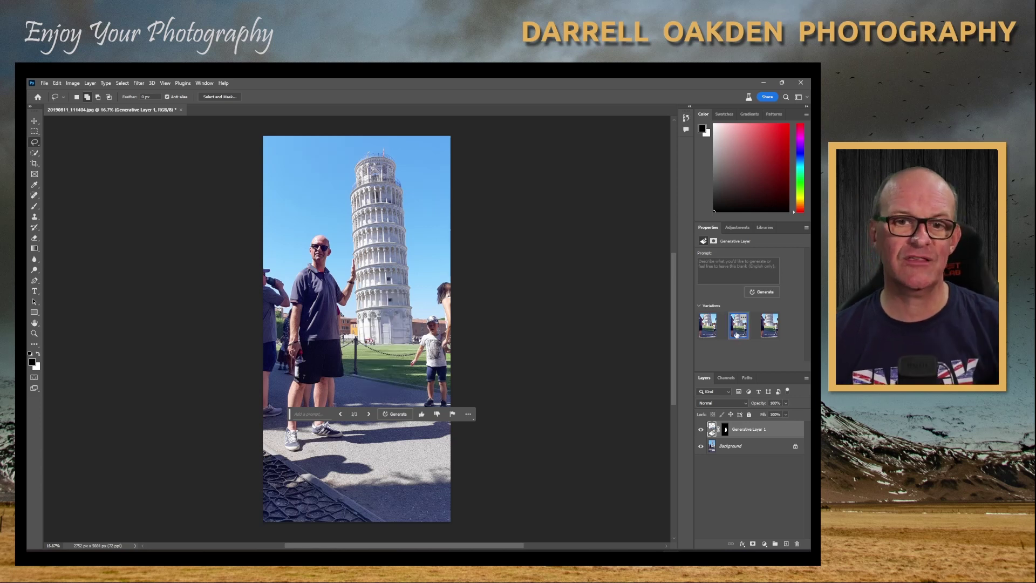
{"action": "left_click", "coordinate": [769, 331]}
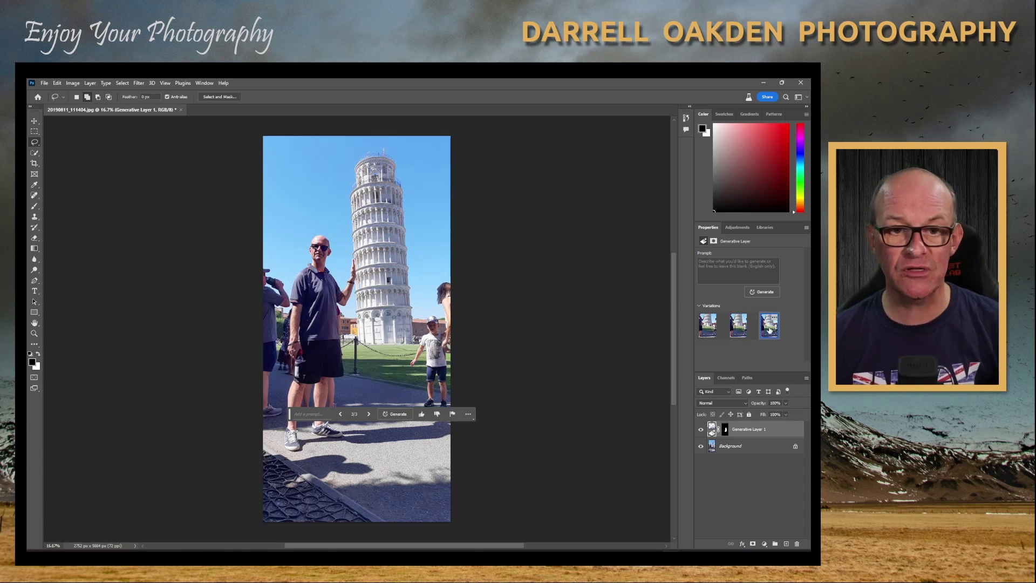
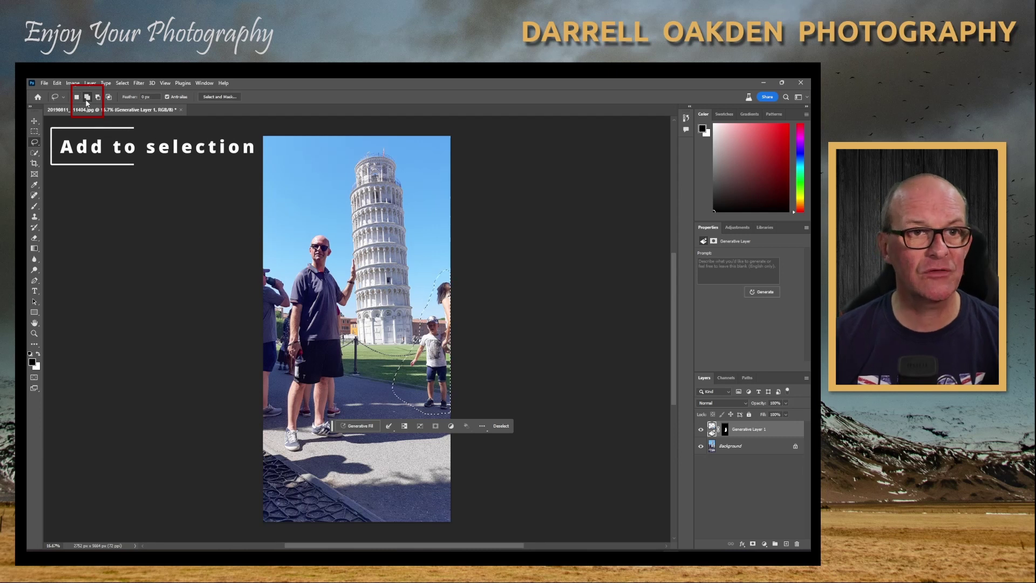
Add the bystander at the photo's left edge to the selection and remove all selected people with an empty-prompt Generative Fill.
{"action": "mouse_move", "coordinate": [250, 255]}
{"action": "left_mouse_down"}
{"action": "mouse_move", "coordinate": [279, 271]}
{"action": "mouse_move", "coordinate": [296, 314]}
{"action": "mouse_move", "coordinate": [283, 416]}
{"action": "mouse_move", "coordinate": [256, 426]}
{"action": "mouse_move", "coordinate": [250, 416]}
{"action": "mouse_move", "coordinate": [218, 362]}
{"action": "mouse_move", "coordinate": [215, 306]}
{"action": "left_mouse_up"}
{"action": "left_click_drag", "start_coordinate": [211, 261], "coordinate": [210, 263]}
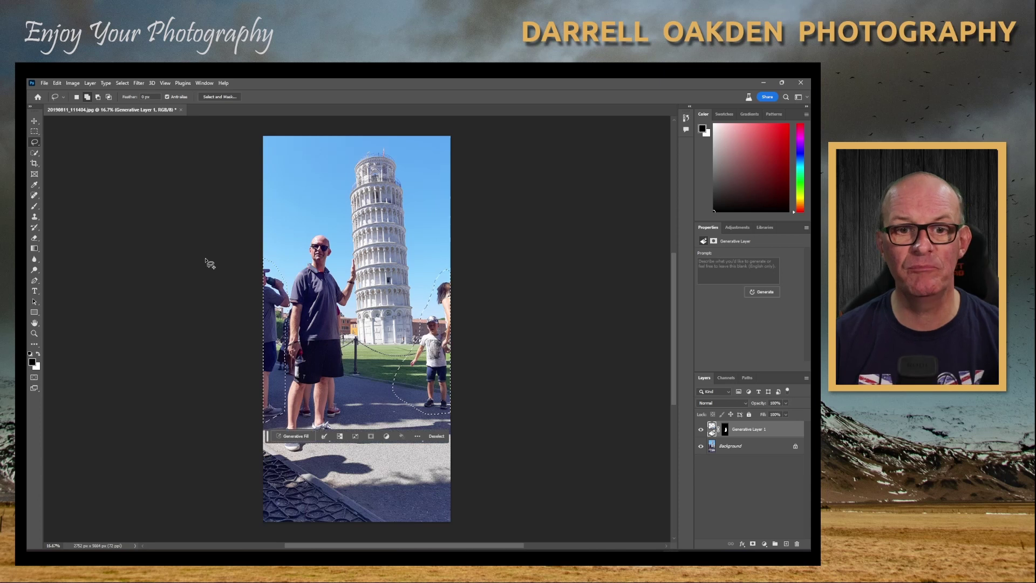
{"action": "left_click", "coordinate": [296, 436]}
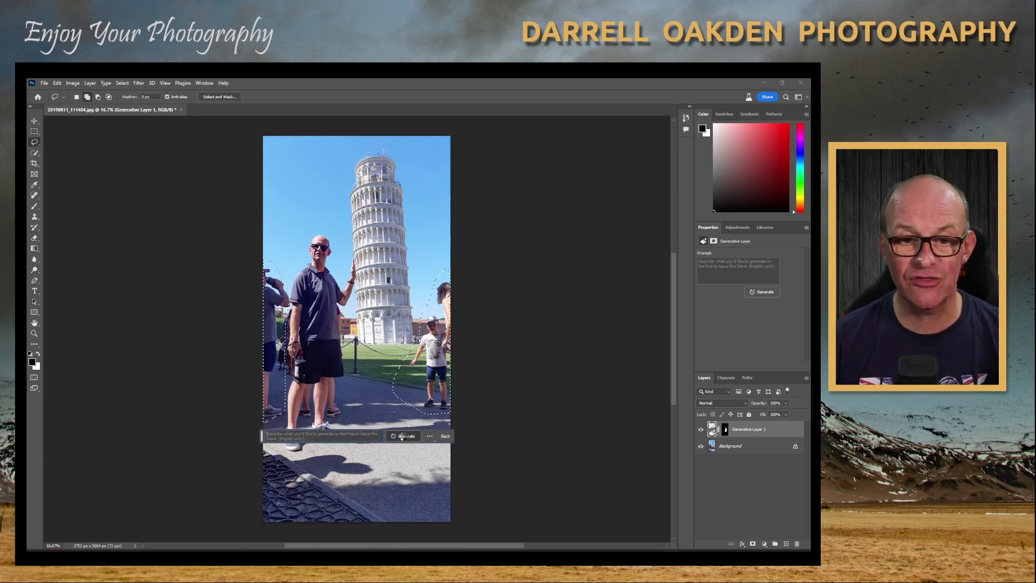
{"action": "left_click", "coordinate": [404, 437]}
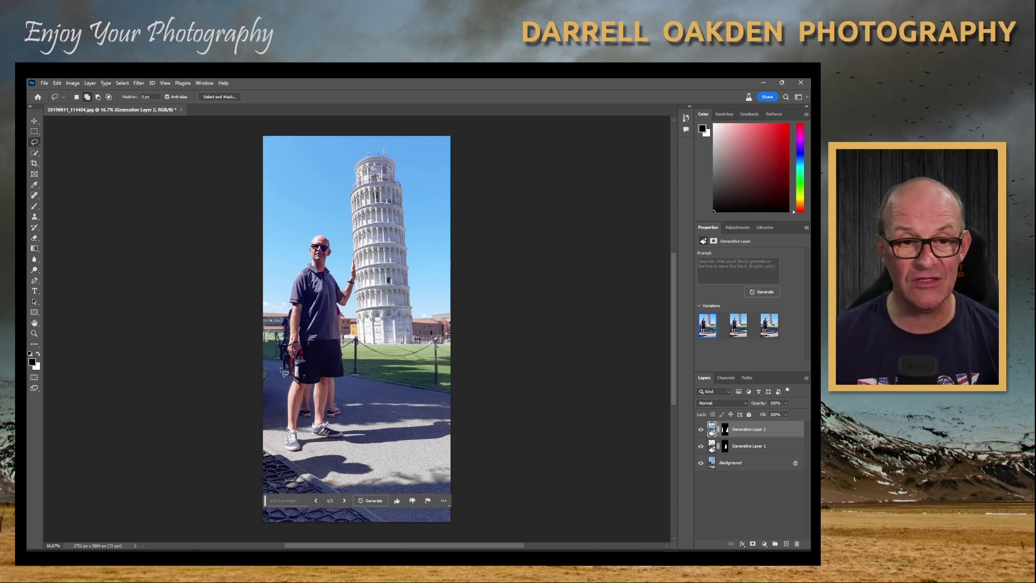
{"action": "left_click", "coordinate": [246, 366]}
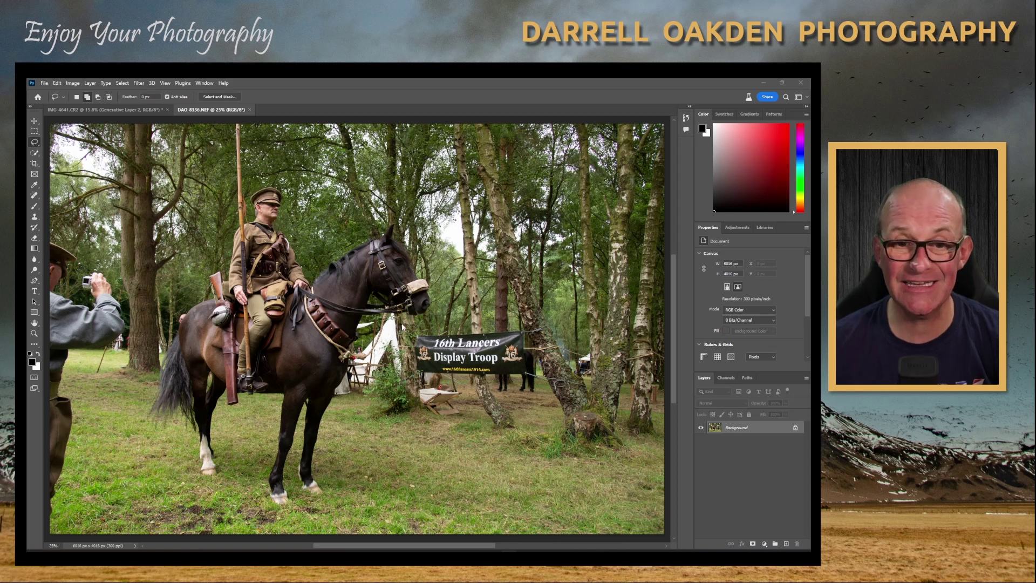
Lasso the 16th Lancers banner and the photographer at the photo's left edge, and remove both with an empty-prompt Generative Fill.
{"action": "left_click", "coordinate": [402, 326]}
{"action": "mouse_move", "coordinate": [463, 326]}
{"action": "left_mouse_down"}
{"action": "mouse_move", "coordinate": [557, 326]}
{"action": "mouse_move", "coordinate": [567, 376]}
{"action": "mouse_move", "coordinate": [536, 394]}
{"action": "mouse_move", "coordinate": [421, 382]}
{"action": "left_mouse_up"}
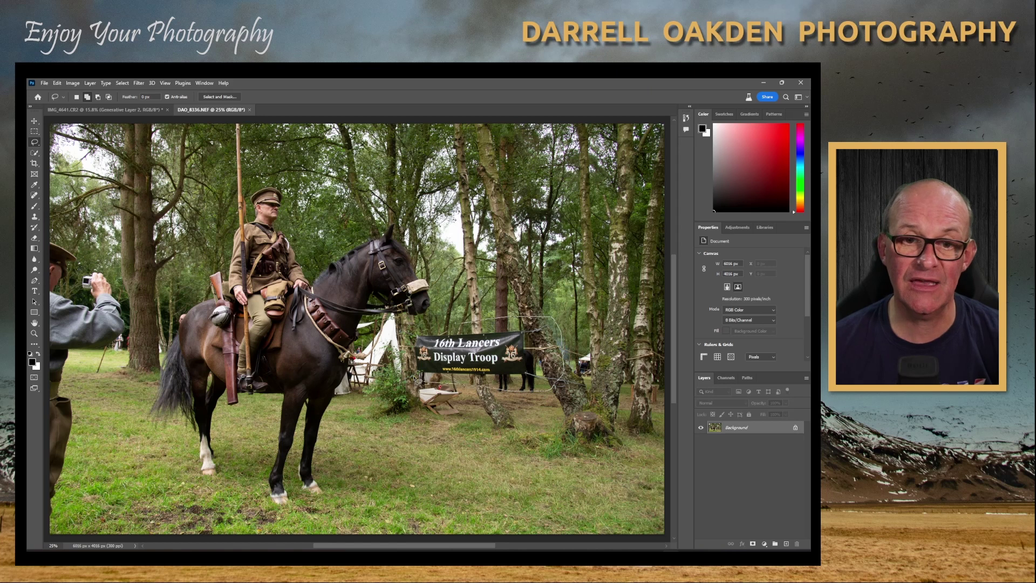
{"action": "left_click_drag", "start_coordinate": [402, 343], "coordinate": [463, 326]}
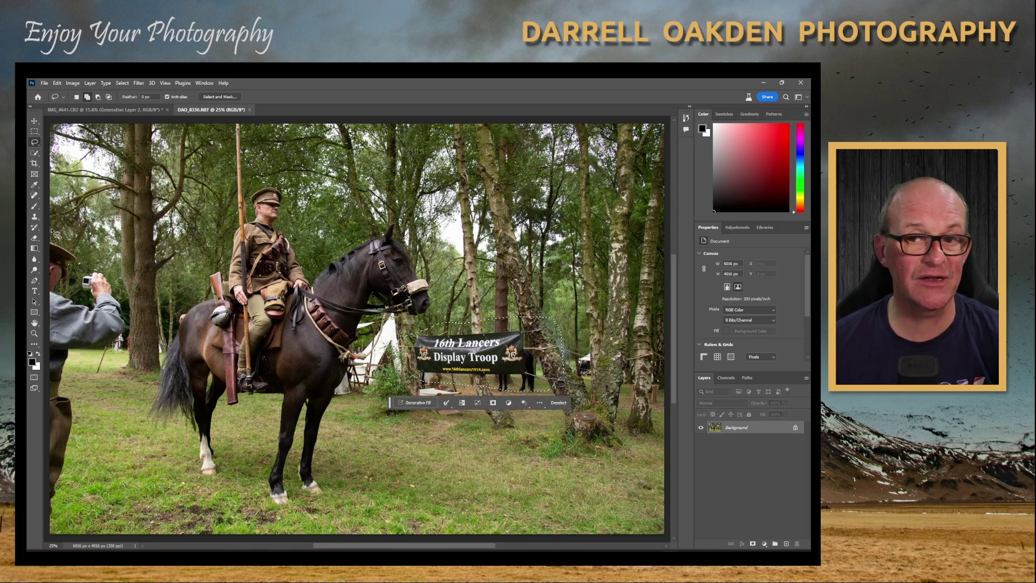
{"action": "mouse_move", "coordinate": [51, 233]}
{"action": "left_mouse_down"}
{"action": "mouse_move", "coordinate": [115, 271]}
{"action": "mouse_move", "coordinate": [131, 337]}
{"action": "mouse_move", "coordinate": [50, 545]}
{"action": "mouse_move", "coordinate": [35, 500]}
{"action": "mouse_move", "coordinate": [39, 238]}
{"action": "mouse_move", "coordinate": [51, 233]}
{"action": "left_mouse_up"}
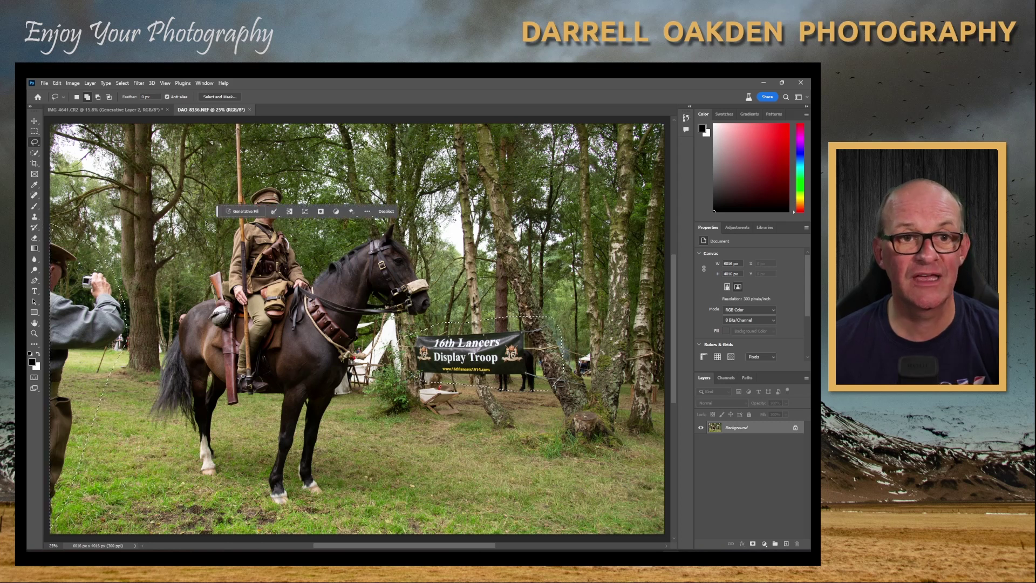
{"action": "left_click", "coordinate": [243, 211]}
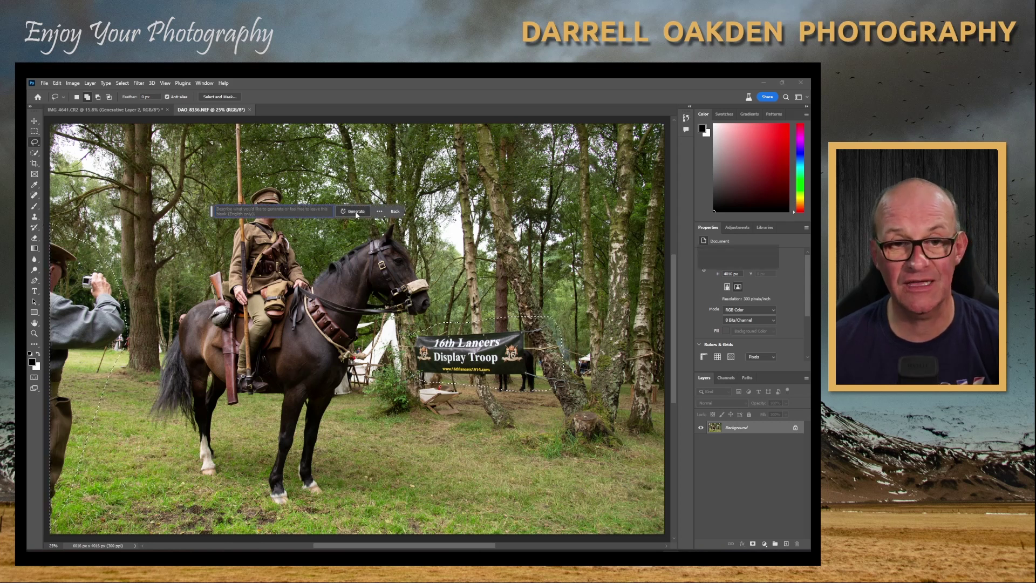
{"action": "left_click", "coordinate": [356, 211]}
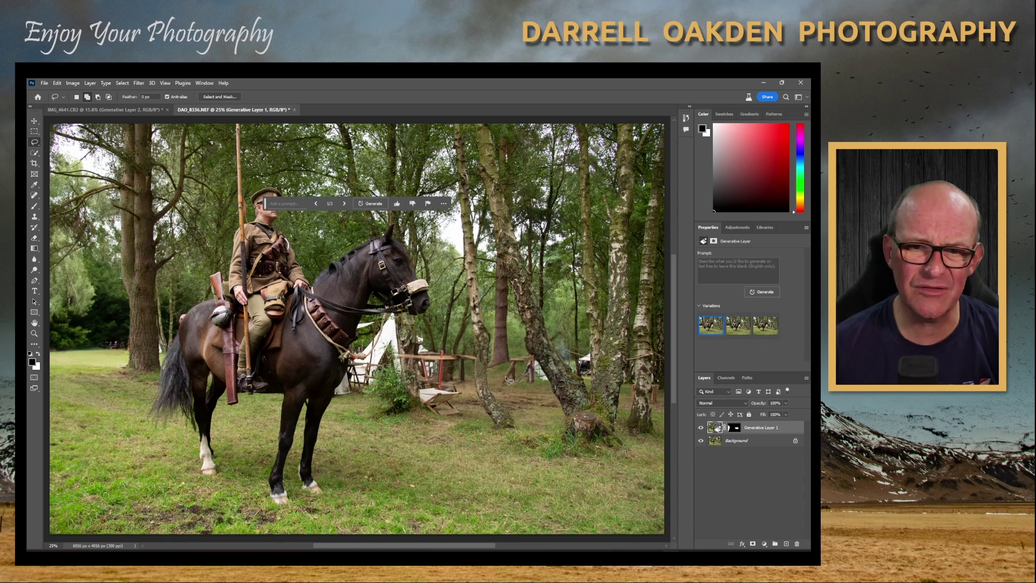
Compare the generated woodland background variations and choose the second one.
{"action": "left_click", "coordinate": [737, 325]}
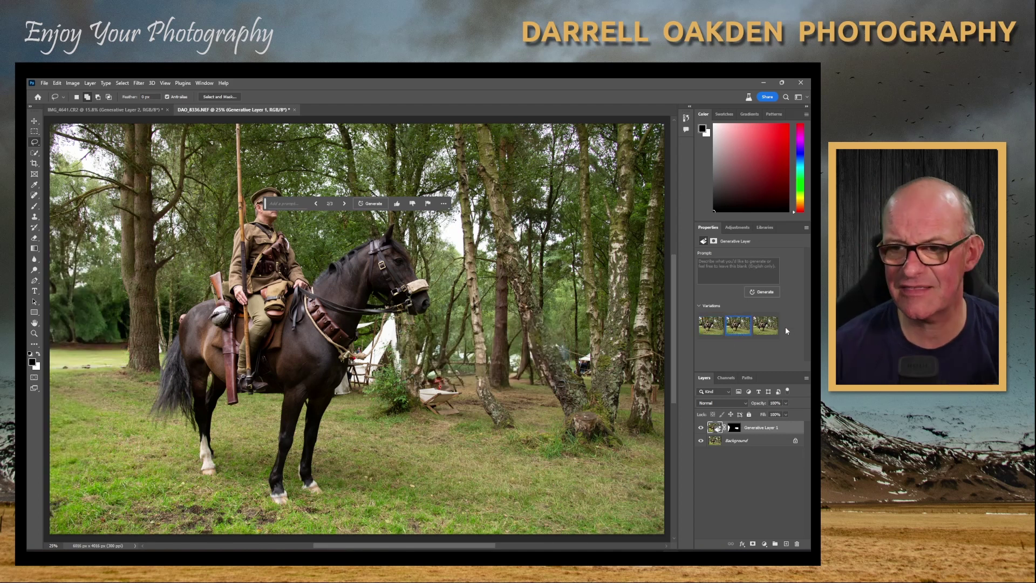
{"action": "left_click", "coordinate": [767, 328]}
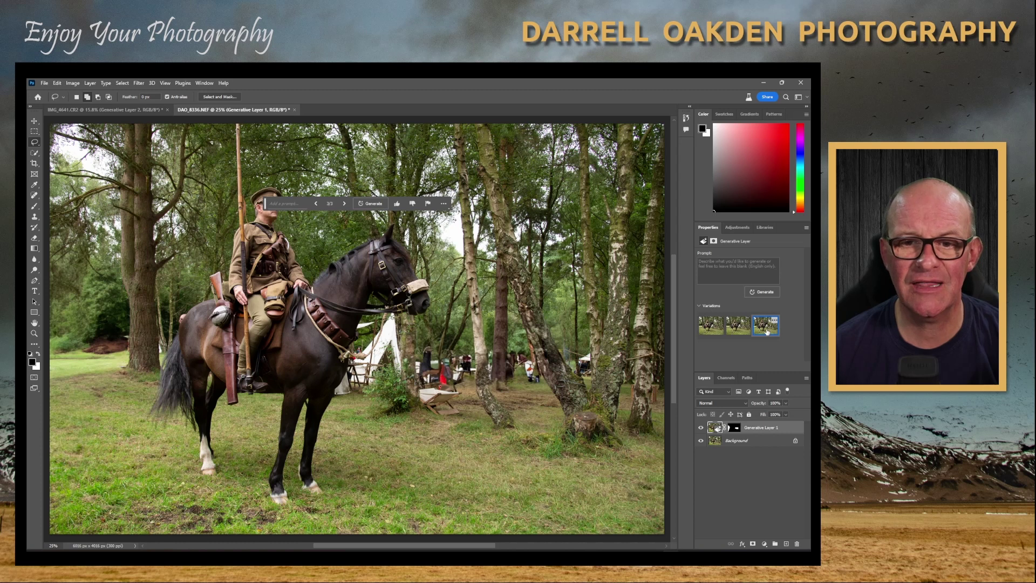
{"action": "left_click", "coordinate": [743, 333]}
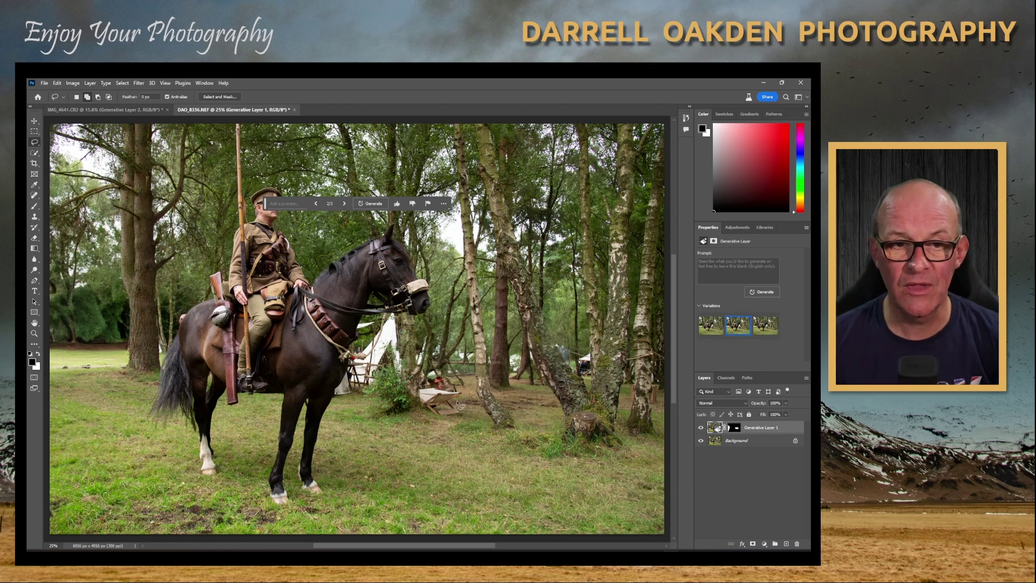
Lasso an oval patch of grass in front of the horse, generate a fill with the prompt "puddle", and choose the second variation.
{"action": "left_click", "coordinate": [415, 452]}
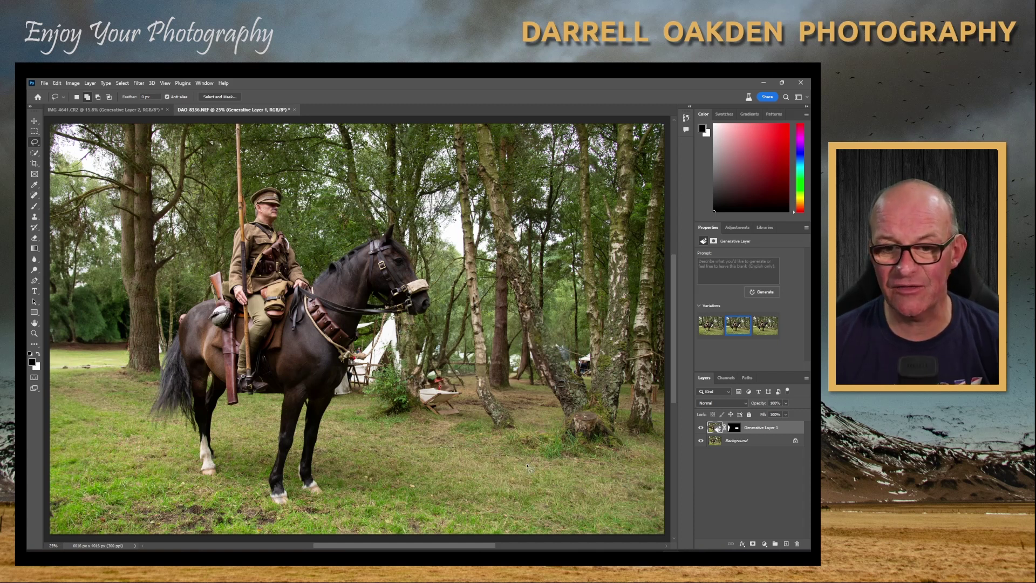
{"action": "mouse_move", "coordinate": [542, 482]}
{"action": "left_mouse_down"}
{"action": "mouse_move", "coordinate": [476, 500]}
{"action": "mouse_move", "coordinate": [420, 495]}
{"action": "mouse_move", "coordinate": [380, 475]}
{"action": "mouse_move", "coordinate": [390, 451]}
{"action": "mouse_move", "coordinate": [416, 452]}
{"action": "left_mouse_up"}
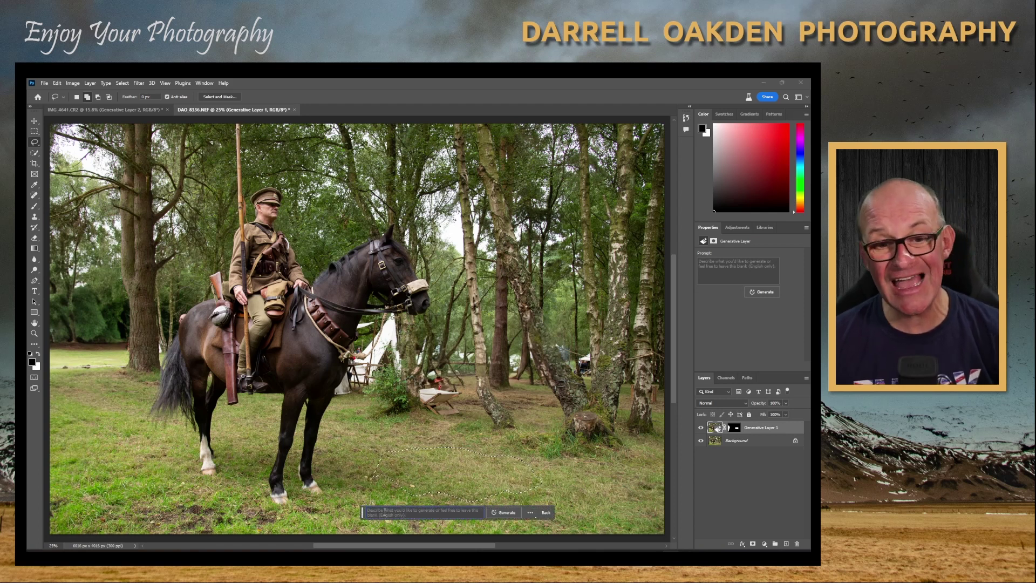
{"action": "left_click", "coordinate": [385, 511]}
{"action": "type", "text": "puddl"}
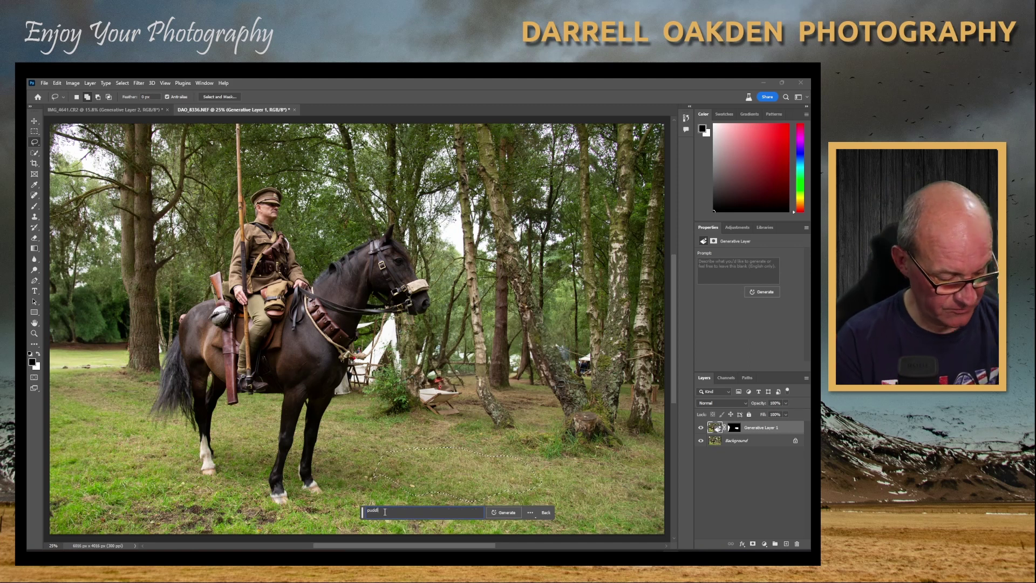
{"action": "type", "text": "e"}
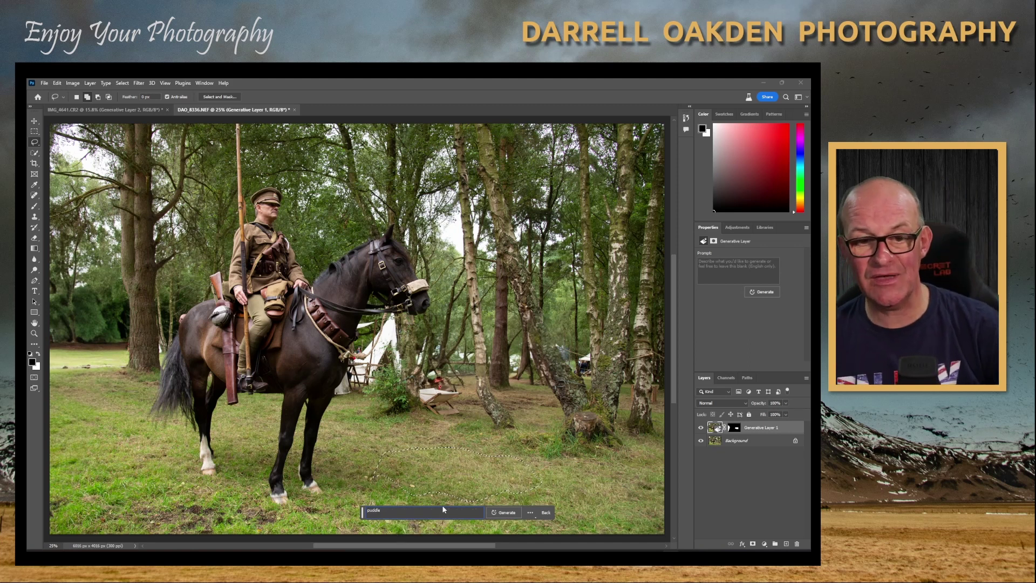
{"action": "left_click", "coordinate": [502, 514]}
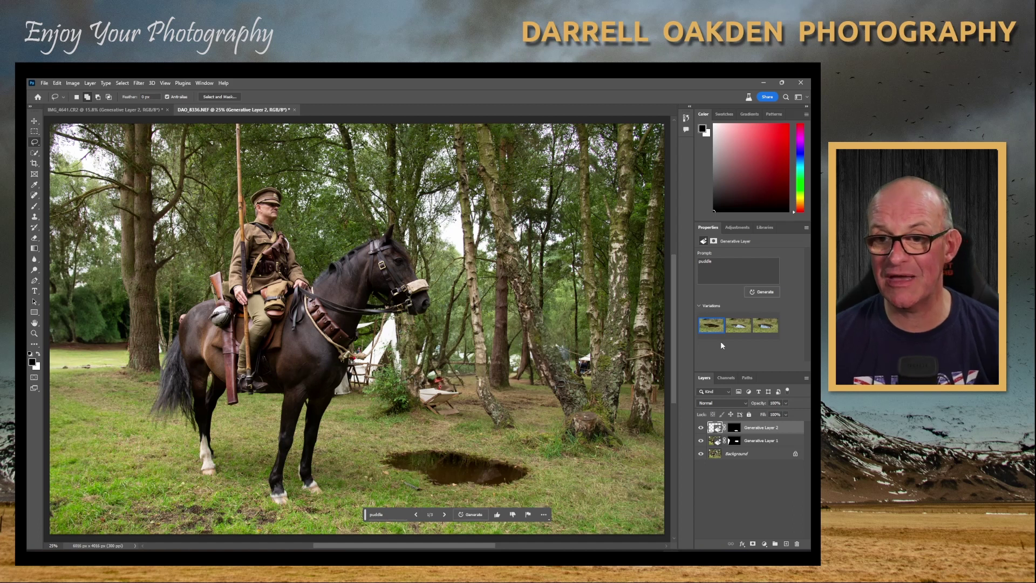
{"action": "left_click", "coordinate": [739, 332]}
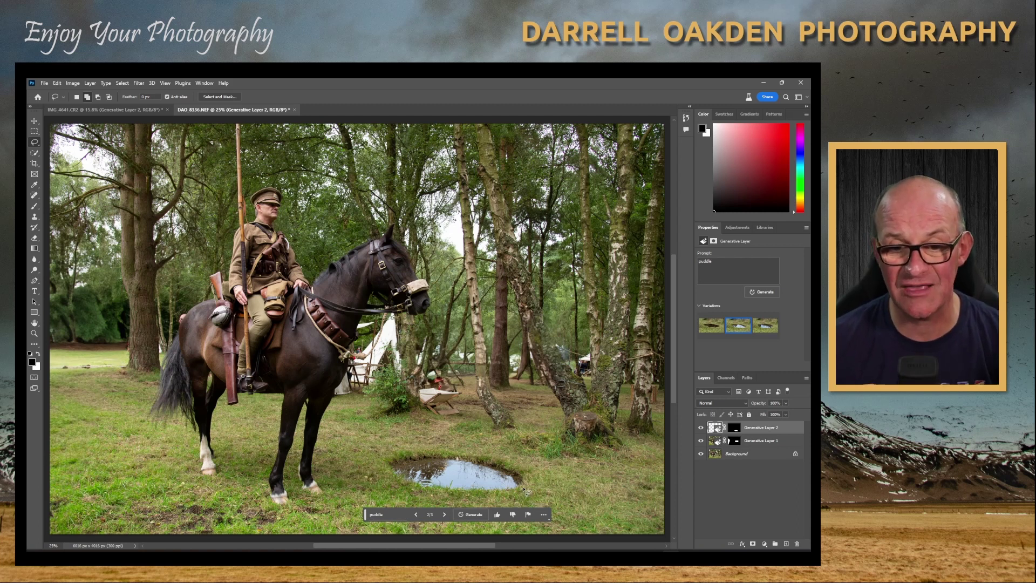
Compare the three generated puddle variations in front of the horse and choose the first one.
{"action": "left_click", "coordinate": [768, 329]}
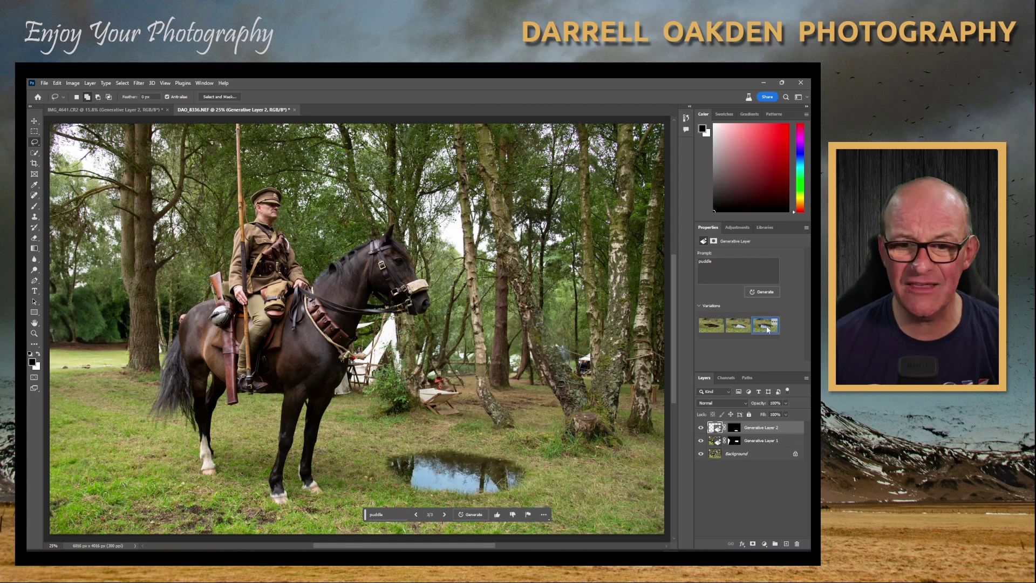
{"action": "left_click", "coordinate": [738, 326]}
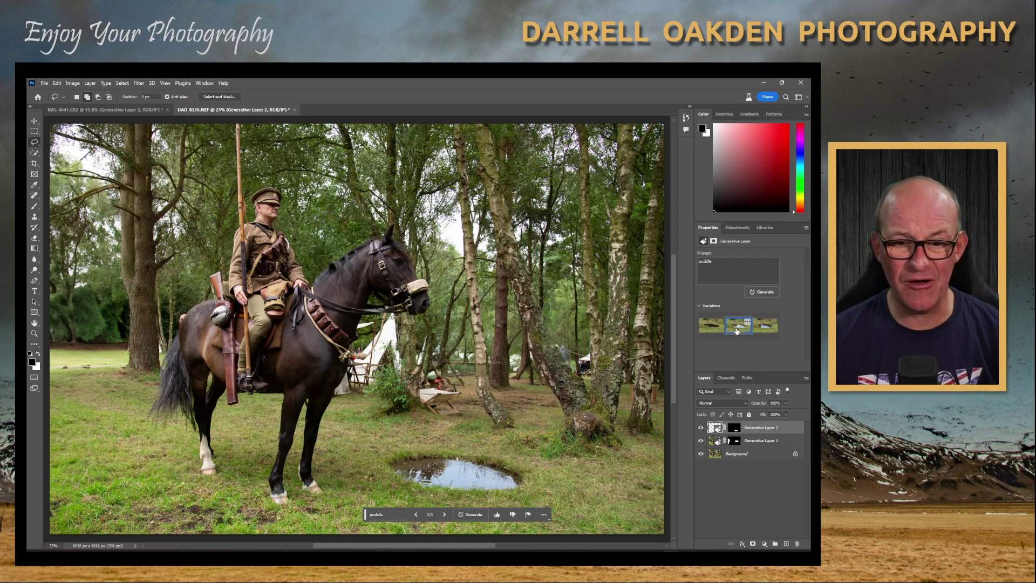
{"action": "left_click", "coordinate": [709, 324]}
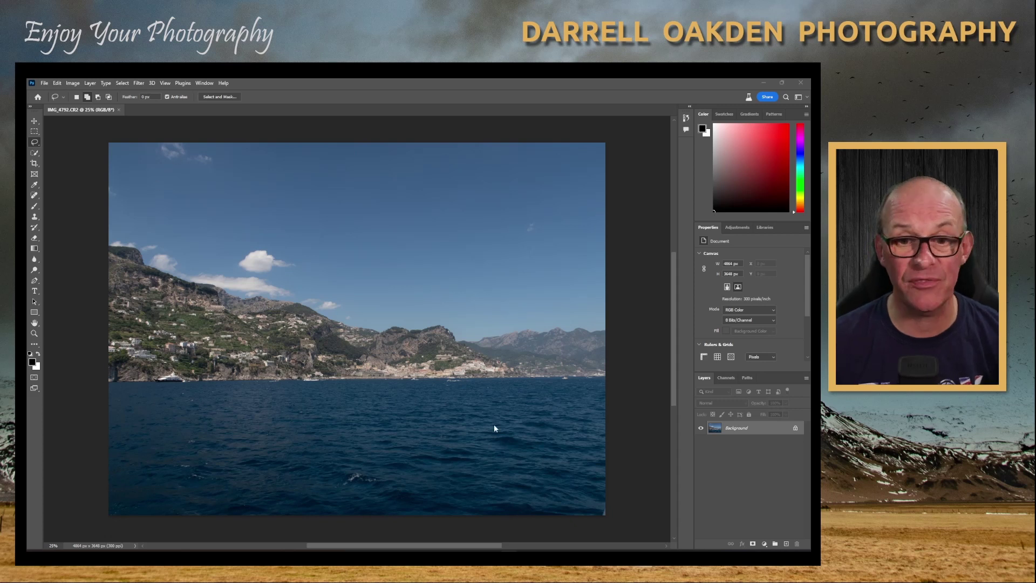
Lasso a large oval area of open sea in the coastal photo's foreground and generate a fill with the prompt "speed boat".
{"action": "left_click", "coordinate": [516, 402]}
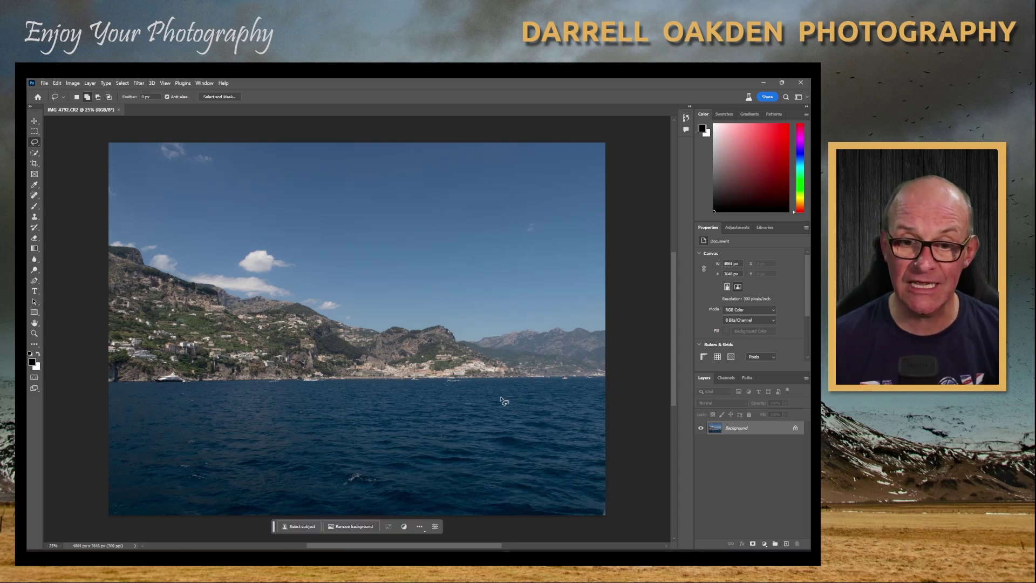
{"action": "mouse_move", "coordinate": [502, 397]}
{"action": "left_mouse_down"}
{"action": "mouse_move", "coordinate": [382, 401]}
{"action": "mouse_move", "coordinate": [331, 440]}
{"action": "mouse_move", "coordinate": [331, 464]}
{"action": "mouse_move", "coordinate": [423, 484]}
{"action": "mouse_move", "coordinate": [479, 475]}
{"action": "mouse_move", "coordinate": [528, 443]}
{"action": "mouse_move", "coordinate": [533, 409]}
{"action": "mouse_move", "coordinate": [514, 395]}
{"action": "left_mouse_up"}
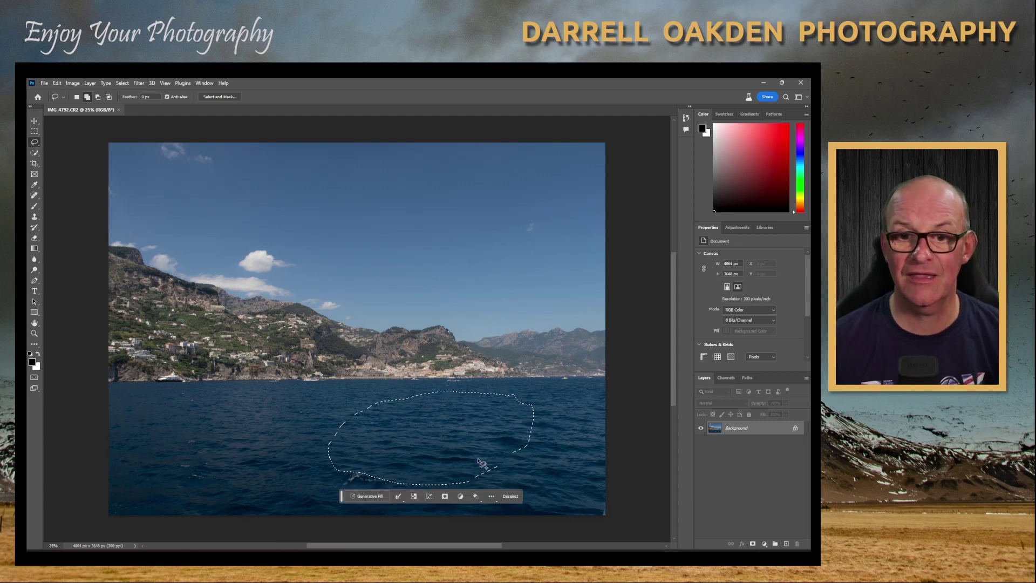
{"action": "left_click", "coordinate": [368, 496]}
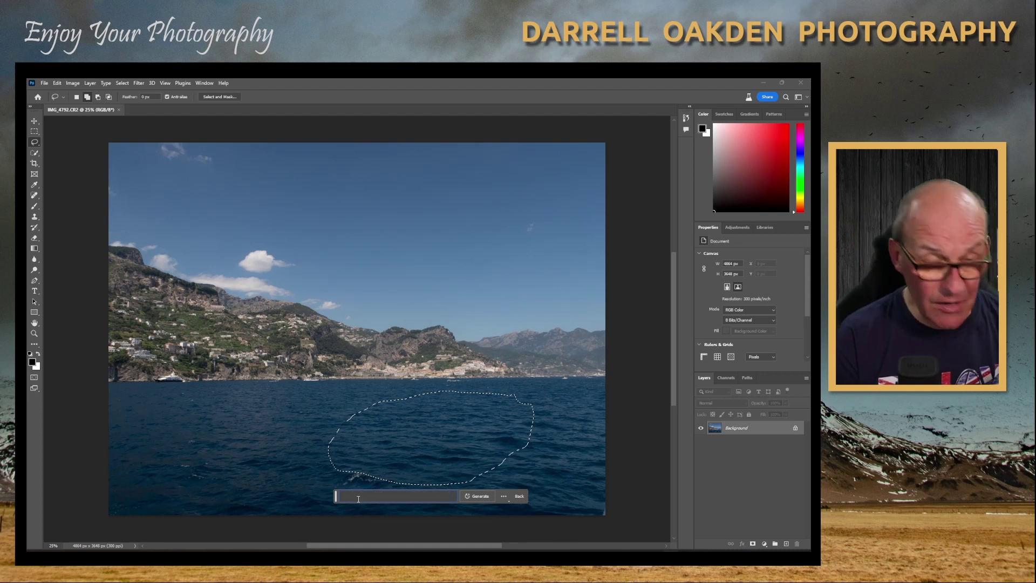
{"action": "type", "text": "appl"}
{"action": "type", "text": "d"}
{"action": "type", "text": " boat"}
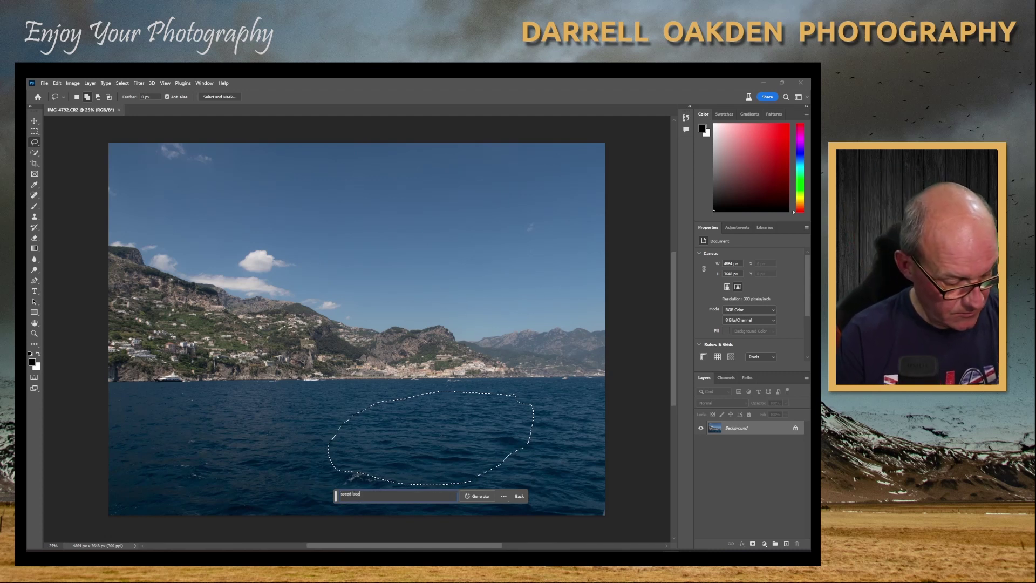
{"action": "left_click", "coordinate": [475, 495]}
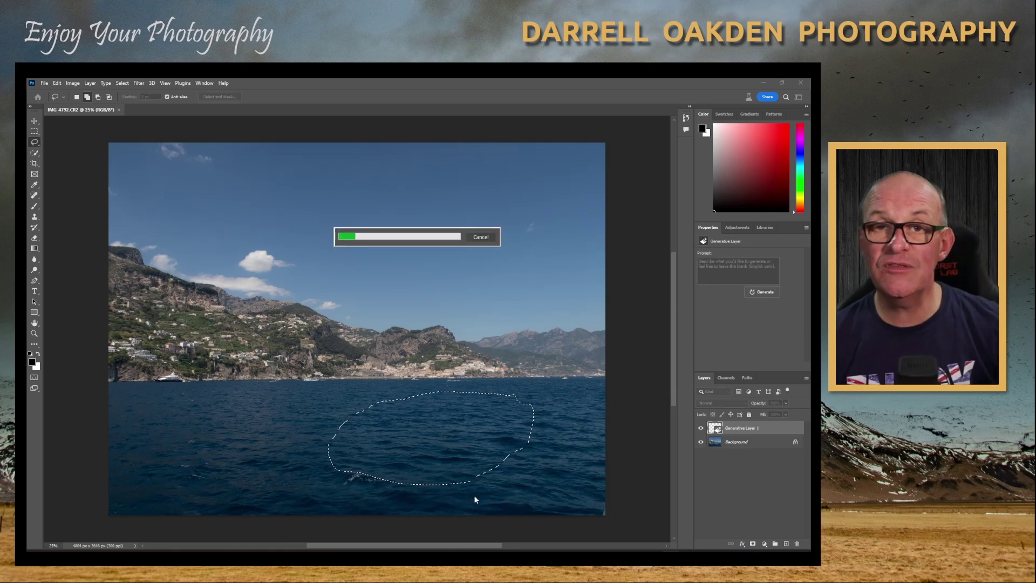